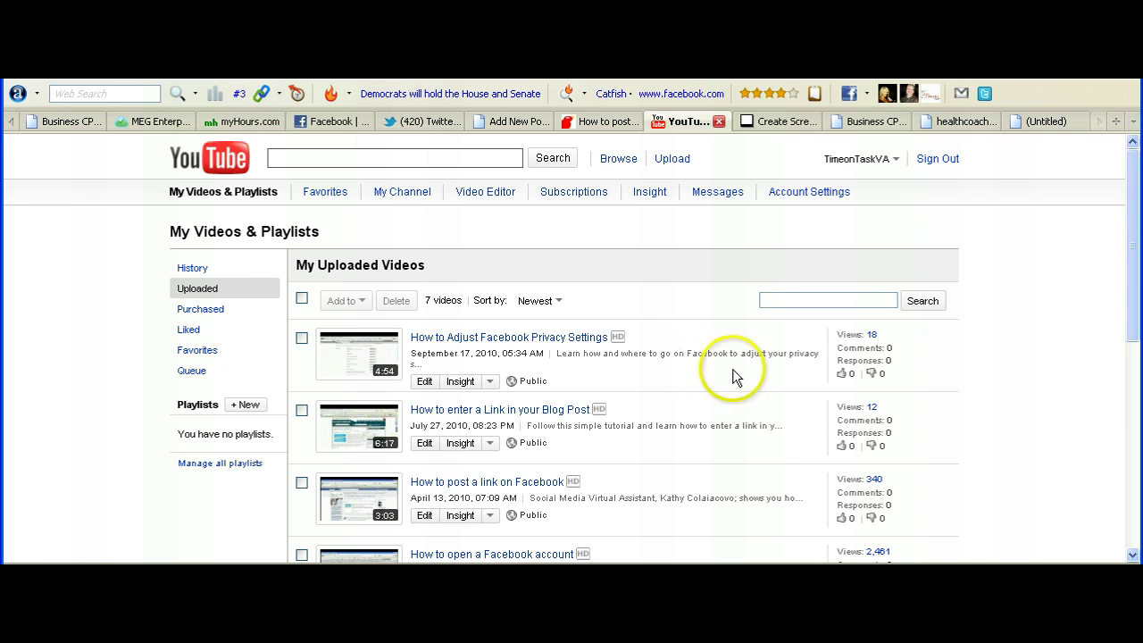
Open the uploaded video "How to Adjust Facebook Privacy Settings", pause it and display its embed code for copying
left_click(518, 338)
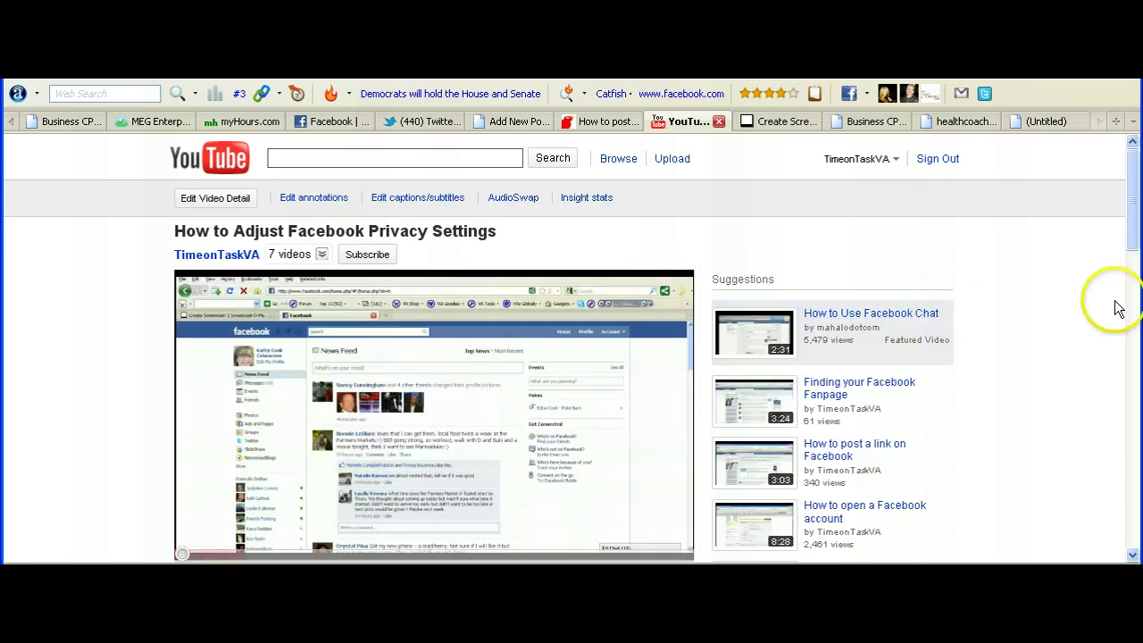
scroll(1077, 327, "down", 4)
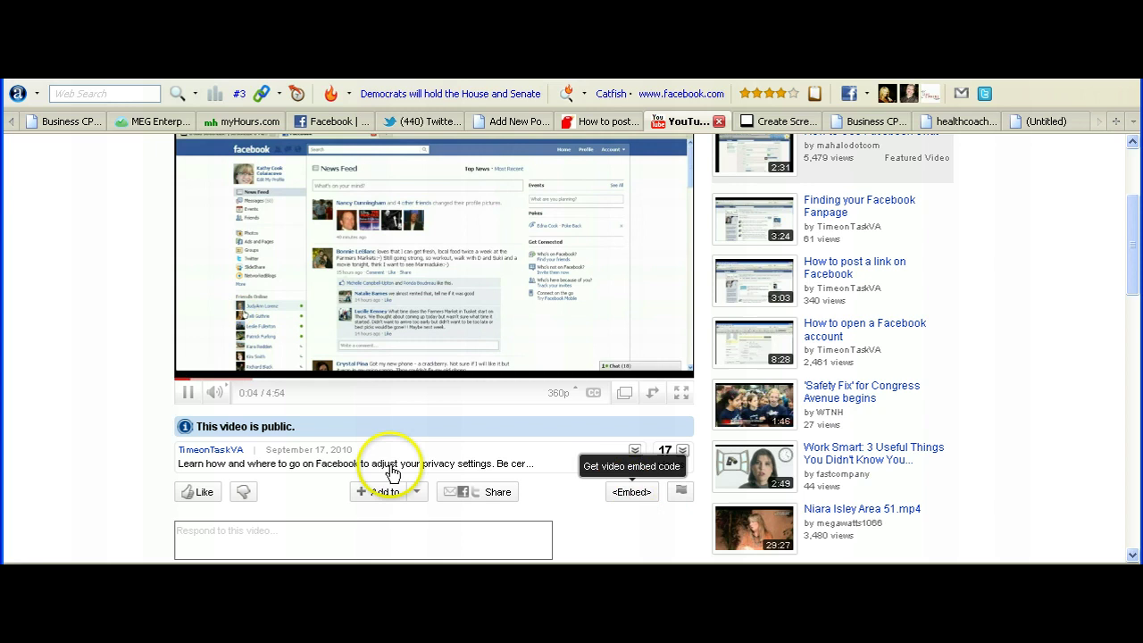
left_click(189, 393)
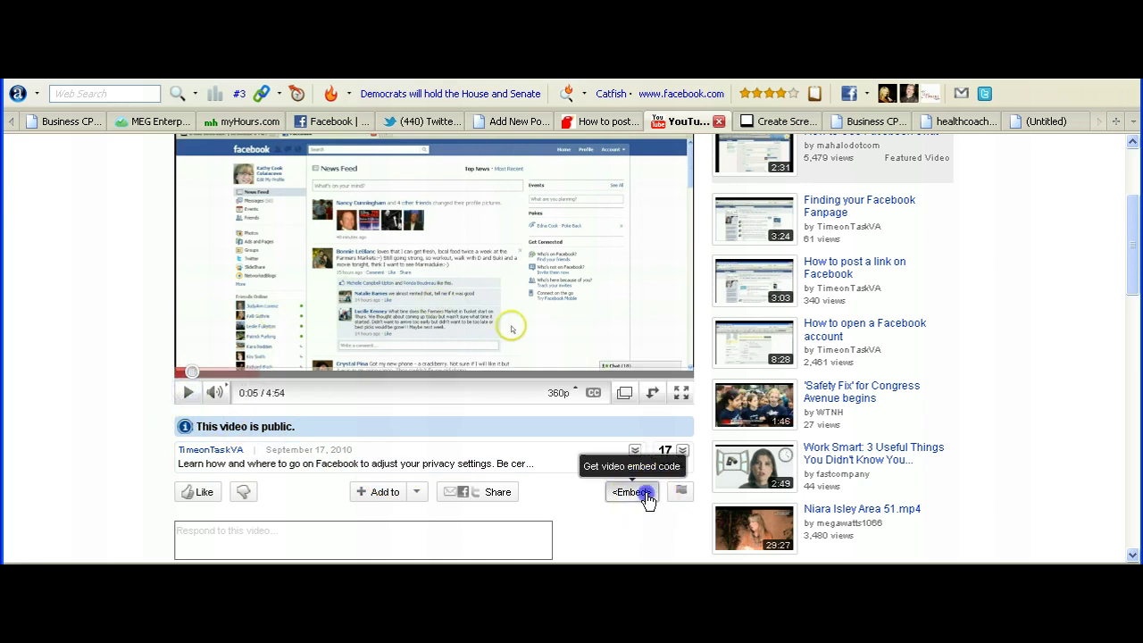
left_click(635, 492)
scroll(1073, 414, "down", 4)
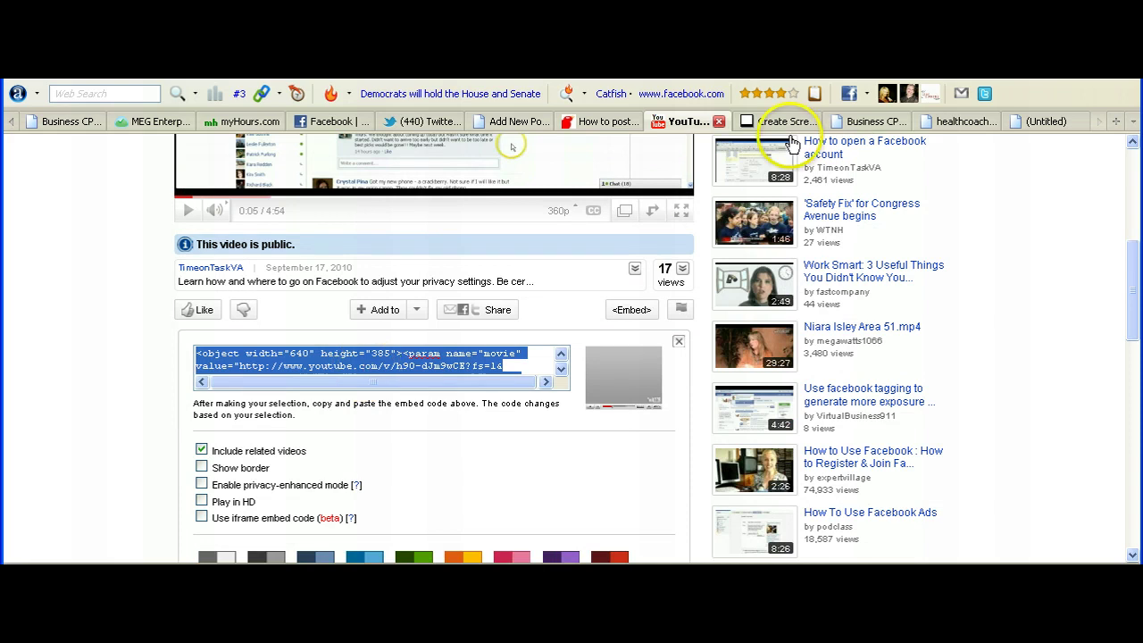
Switch to the WordPress Add New Post page and delete all existing content from the HTML editor
left_click(592, 124)
left_click(513, 121)
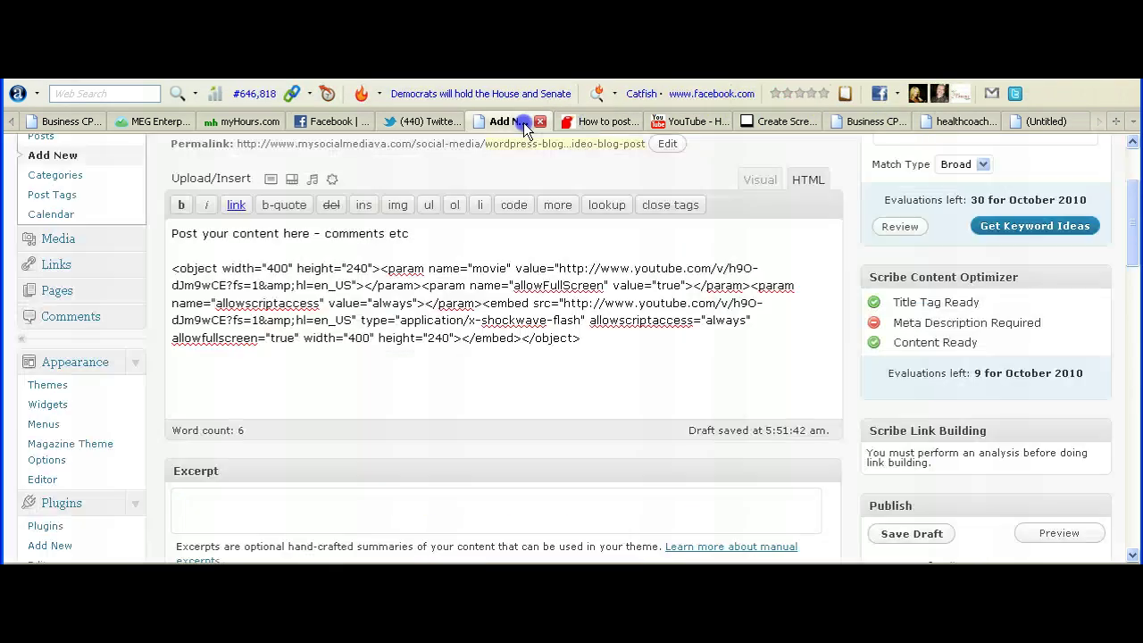
left_click_drag(612, 345, 22, 194)
key("Delete")
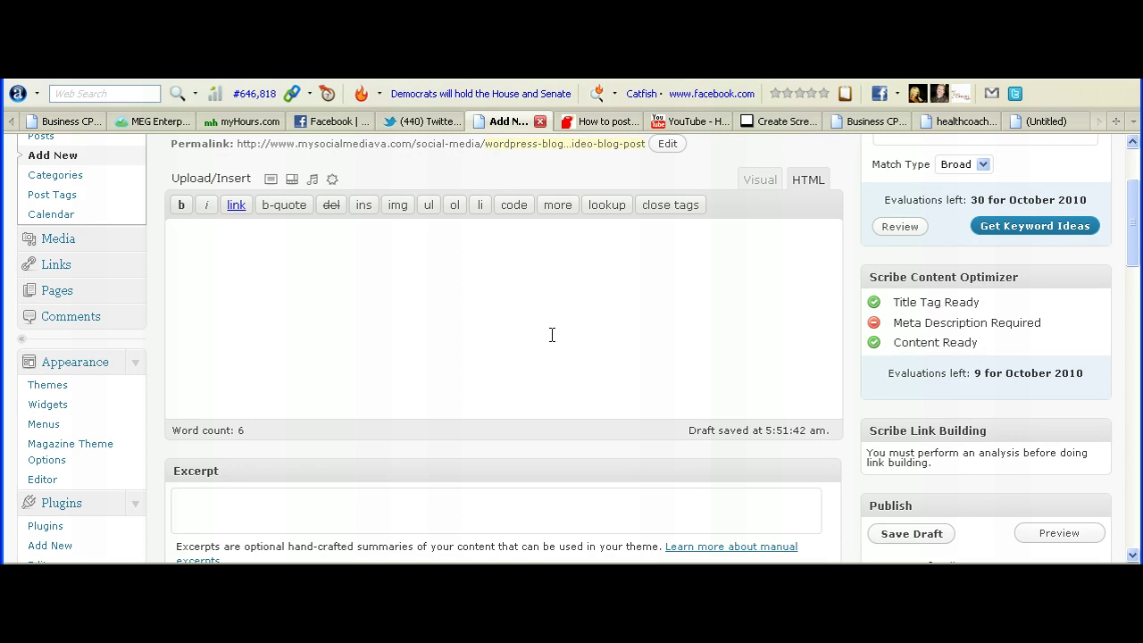
Enter "type in your content" as the opening line of the post body
scroll(474, 323, "up", 2)
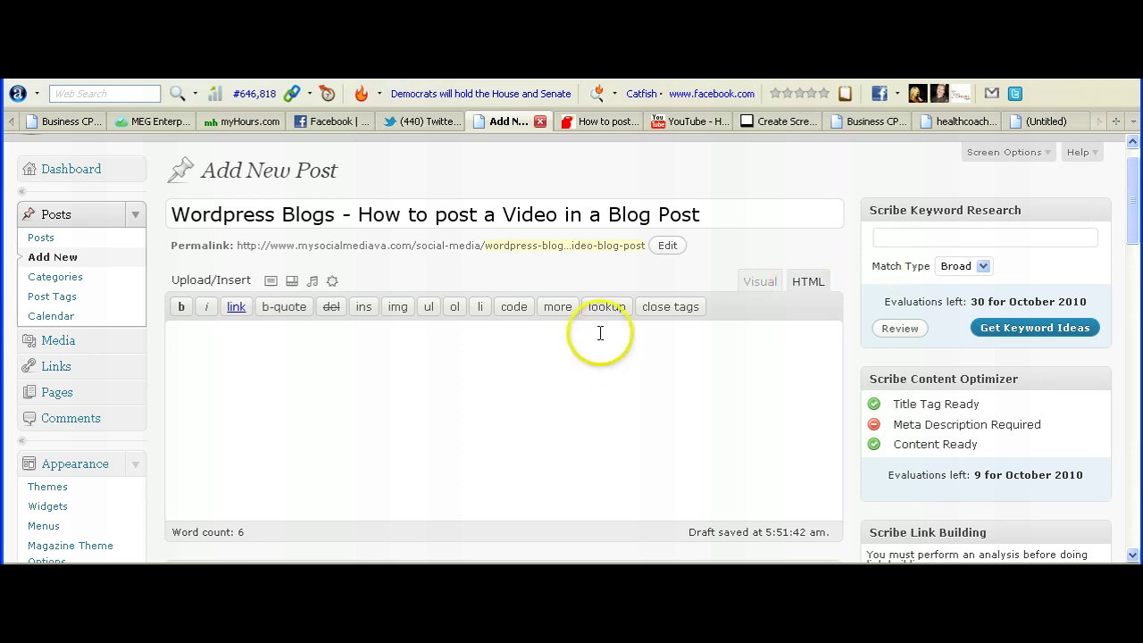
type("typope in your ")
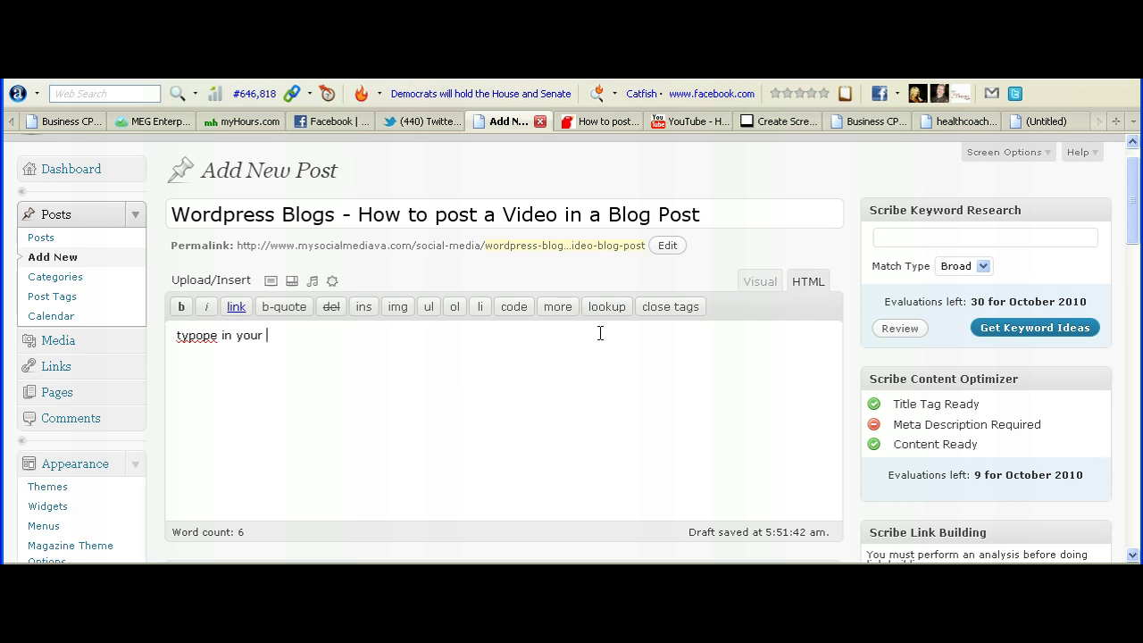
type("content")
key("Left")
key("Left")
key("Left")
key("Left")
key("Left")
key("Left")
key("Left")
key("Left")
key("Left")
key("Left")
key("Left")
key("Left")
key("Left")
key("Left")
key("Left")
key("Delete")
key("Delete")
key("End")
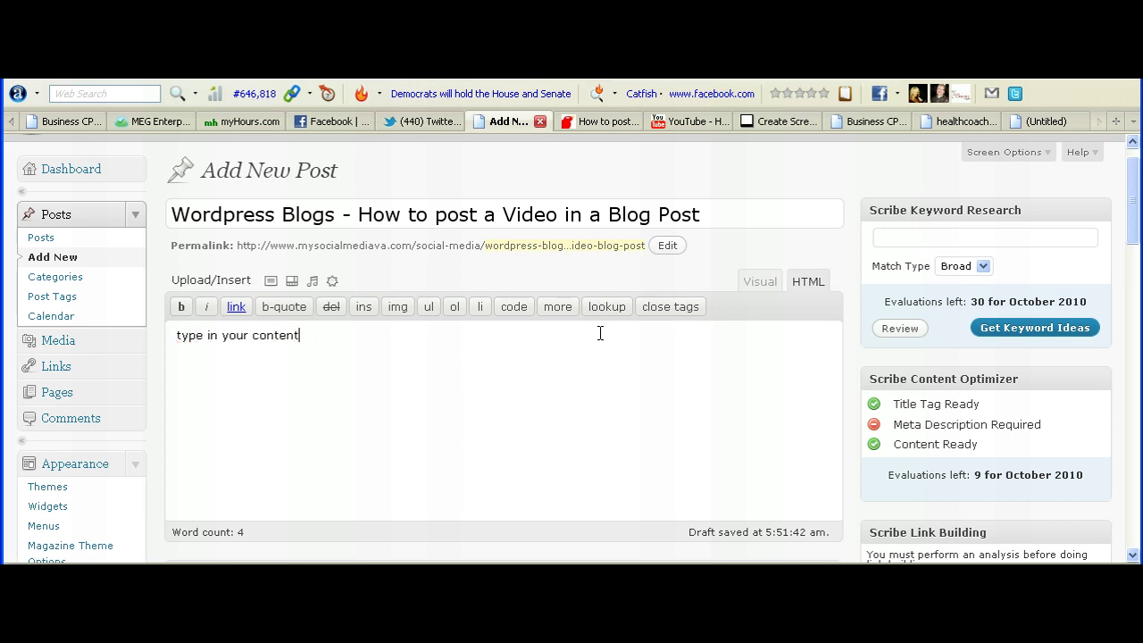
Paste the YouTube video's embed code below the opening line, leaving one blank line between them
key("Return")
key("Return")
type("<object width=\"640\" height=\"385\"><param name=\"movie\" value=\"http://www.youtube.com/v/h9O-dJm9wCE?fs=1&amp;hl=en_US\"></param><param name=\"allowFullScreen\" value=\"true\"></param><param name=\"allowscriptaccess\" value=\"always\"></param><embed src=\"http://www.youtube.com/v/h9O-dJm9wCE?fs=1&amp;hl=en_US\" type=\"application/x-shockwave-flash\" allowscriptaccess=\"always\" allowfullscreen=\"true\" width=\"640\" height=\"385\"></embed></object>")
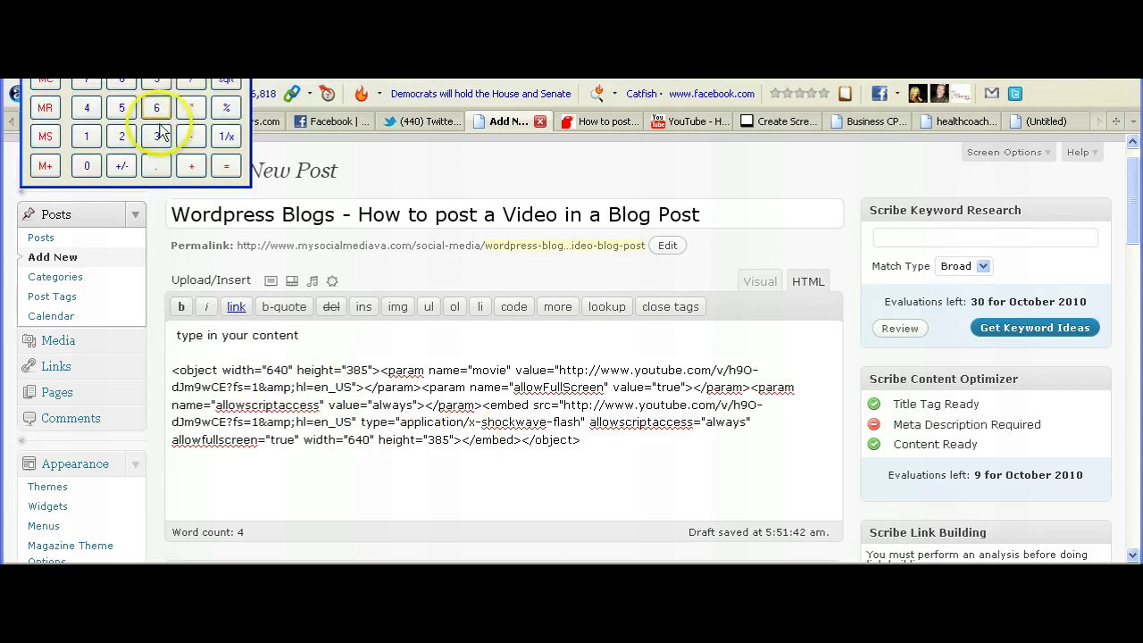
Calculate the proportional video height for a width of 400 in Calculator, using 385/640*400
left_click_drag(163, 0, 167, 173)
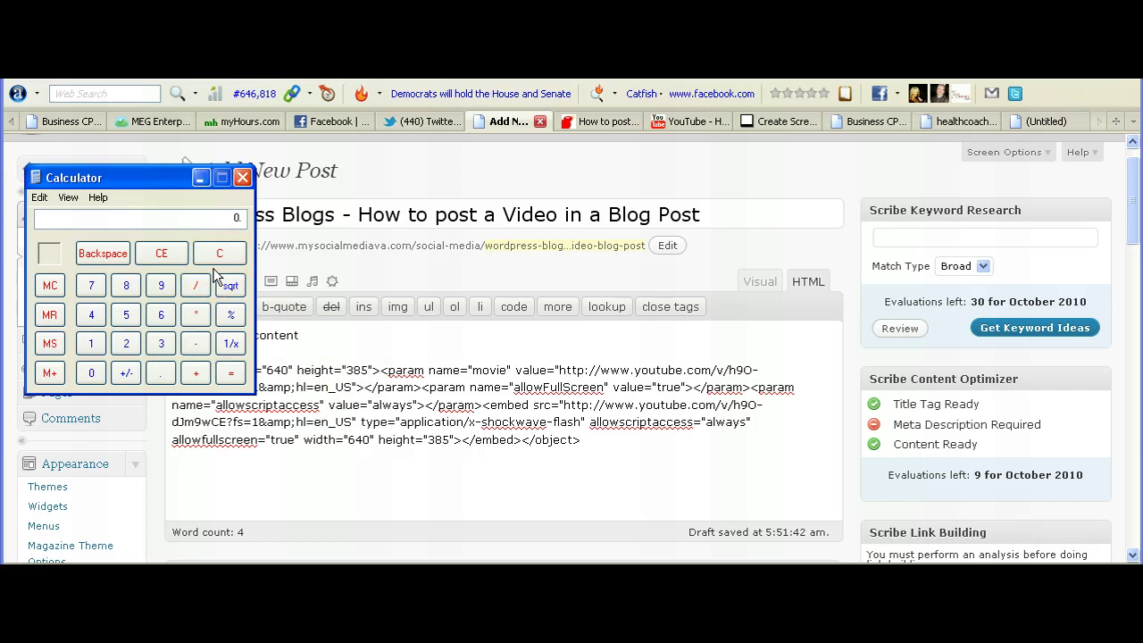
type("385/640")
key("Return")
type("*400")
key("Return")
Set the opening object tag's width to 400 and height to 240 in the embed code
left_click(269, 367)
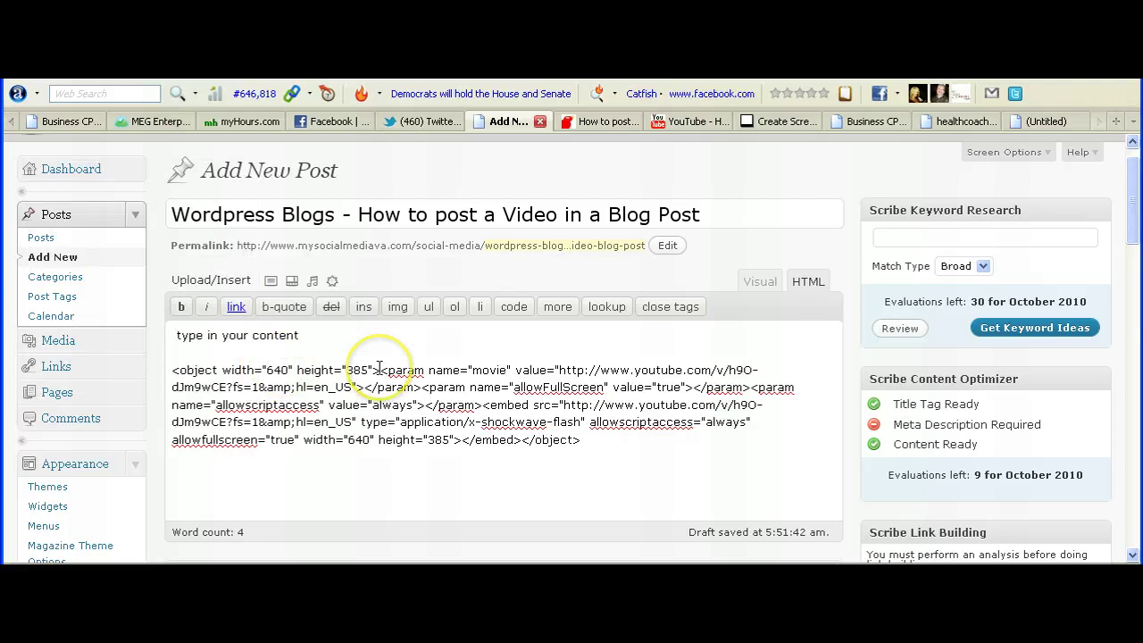
key("BackSpace")
type("0")
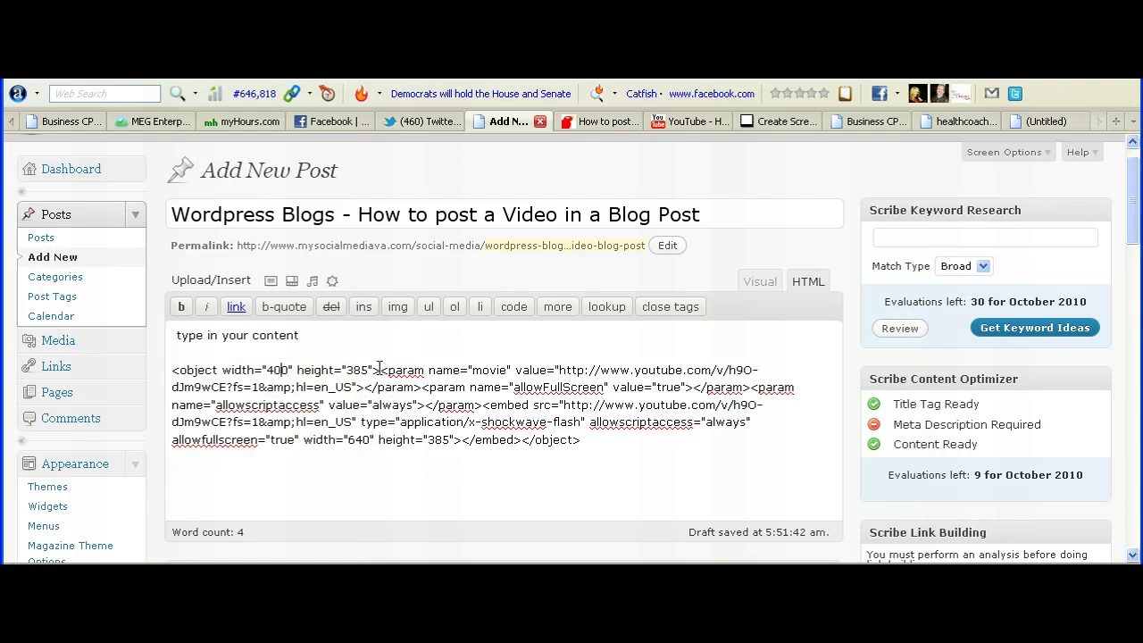
key("Right")
key("Right")
key("Right")
key("Right")
key("Right")
key("Right")
key("Right")
key("Right")
key("Right")
key("Right")
key("Right")
key("Right")
key("Left")
key("Left")
key("Delete")
key("Delete")
key("Delete")
type("240")
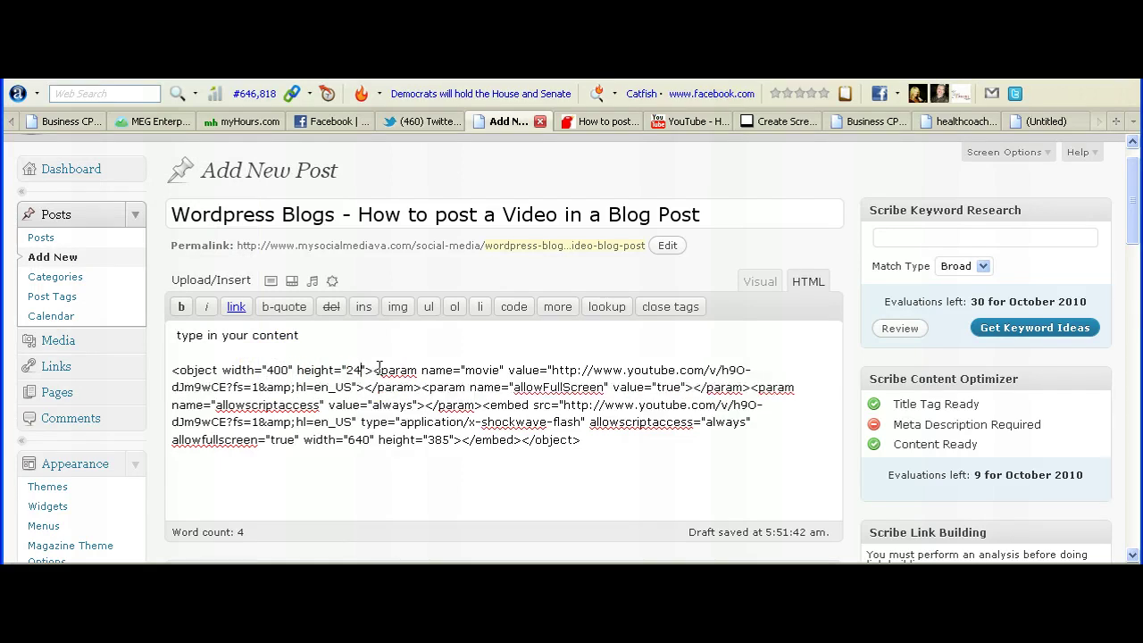
Set the embed tag's width to 400 and height to 240 near the end of the code
key("Down")
key("Down")
key("Down")
key("Down")
key("Left")
key("Left")
key("Left")
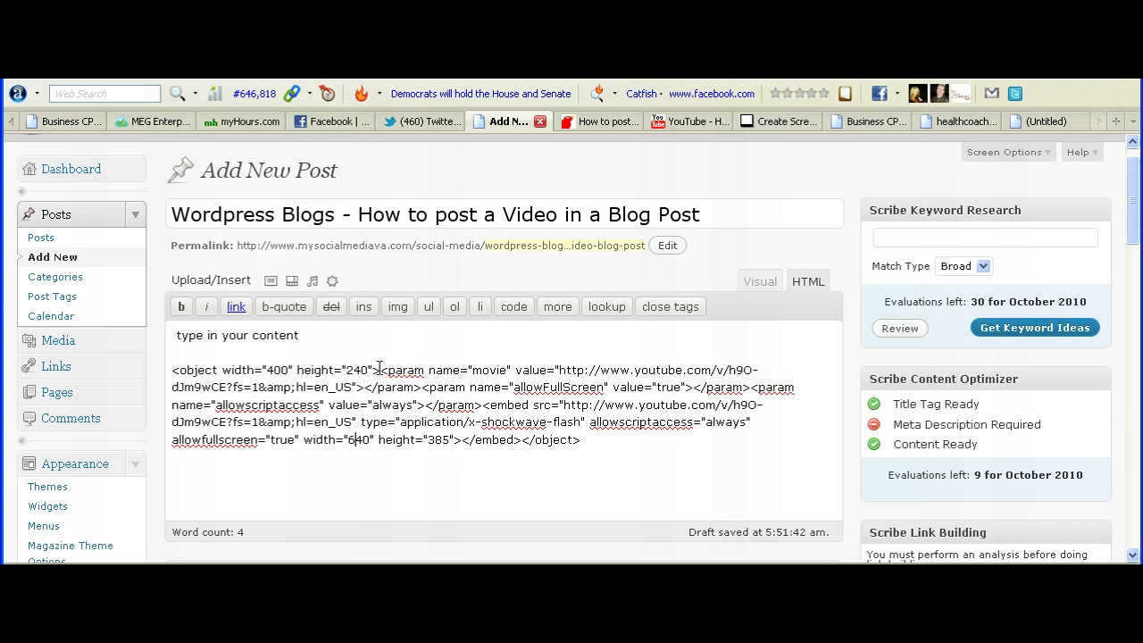
key("Delete")
key("Delete")
type("40")
key("Right")
key("Right")
key("Right")
key("Right")
key("Right")
key("Right")
key("Right")
key("Right")
key("Right")
key("Right")
key("Right")
key("Delete")
key("Delete")
key("Delete")
type("240")
Preview the post and examine the embedded video on the blog page
left_click_drag(1139, 205, 1130, 278)
left_click(1081, 327)
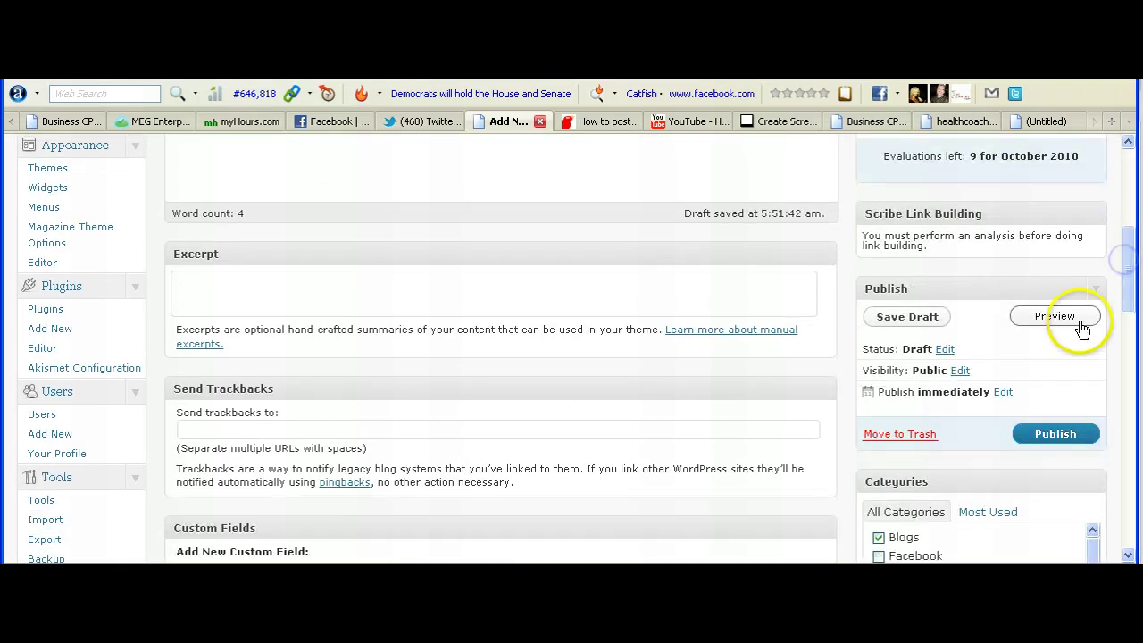
left_click(614, 123)
scroll(605, 495, "down", 3)
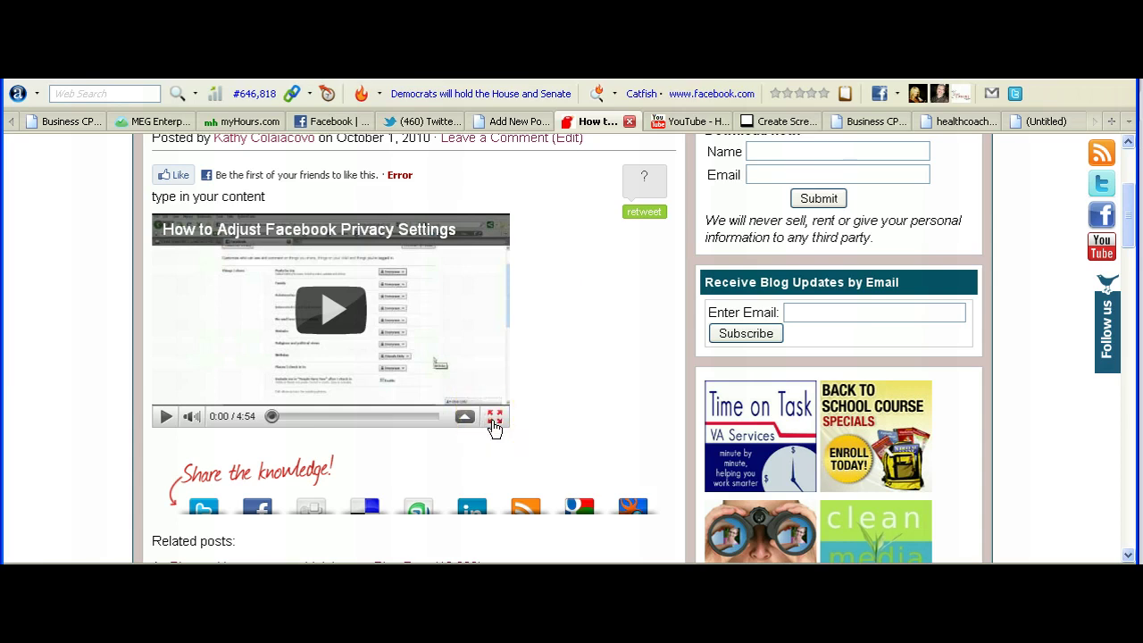
Return to the Add New Post editor and place the cursor after the end of the embed code
left_click(516, 121)
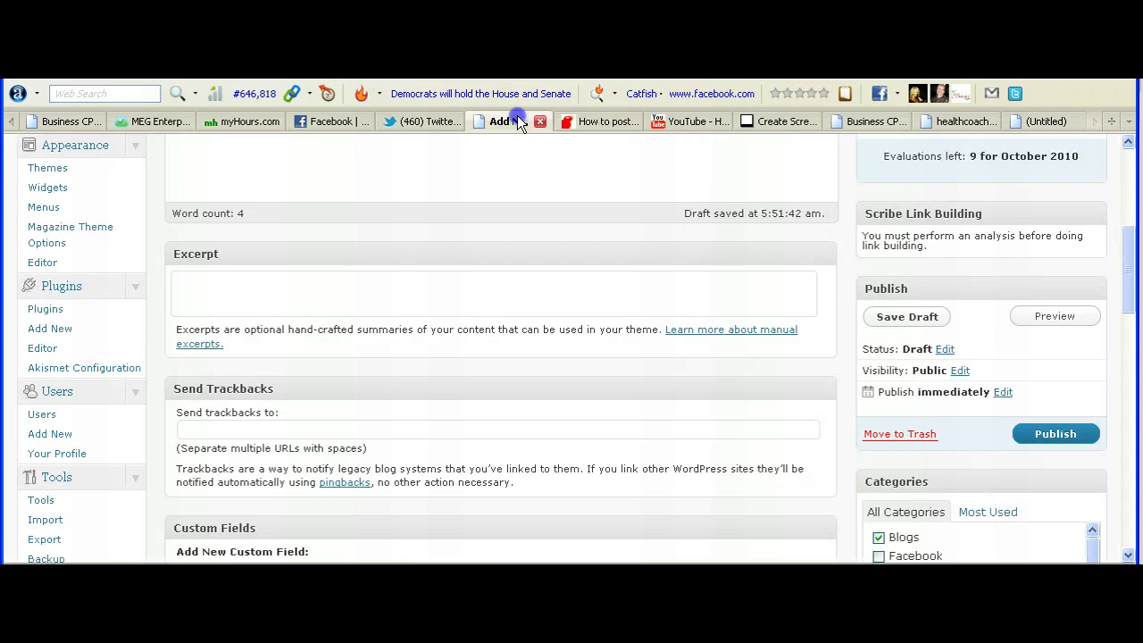
scroll(811, 416, "up", 6)
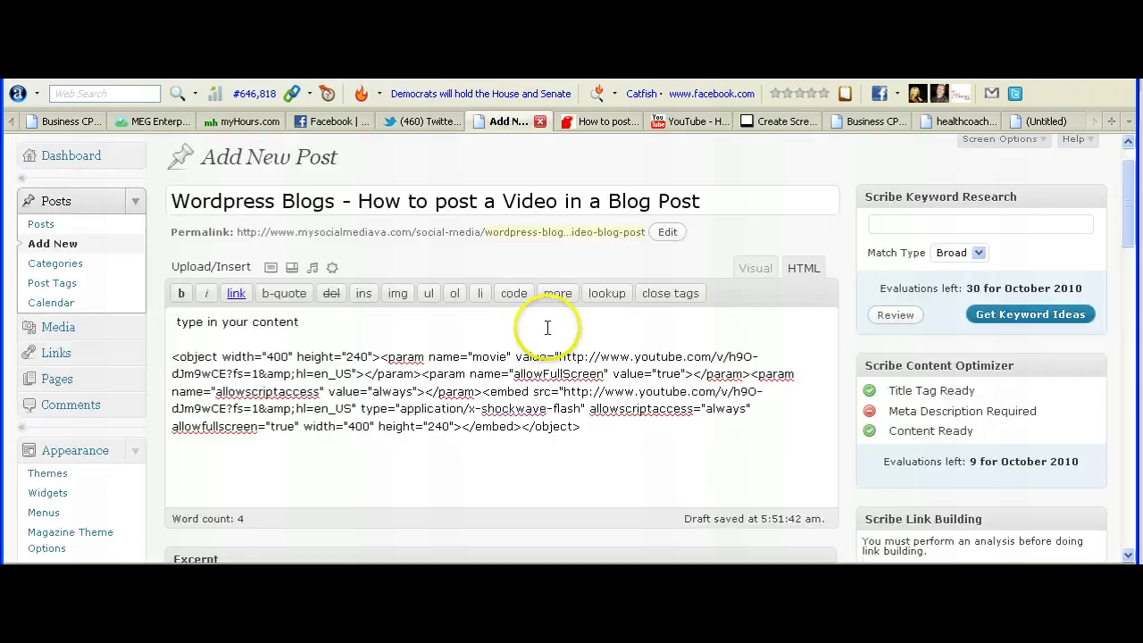
left_click(644, 430)
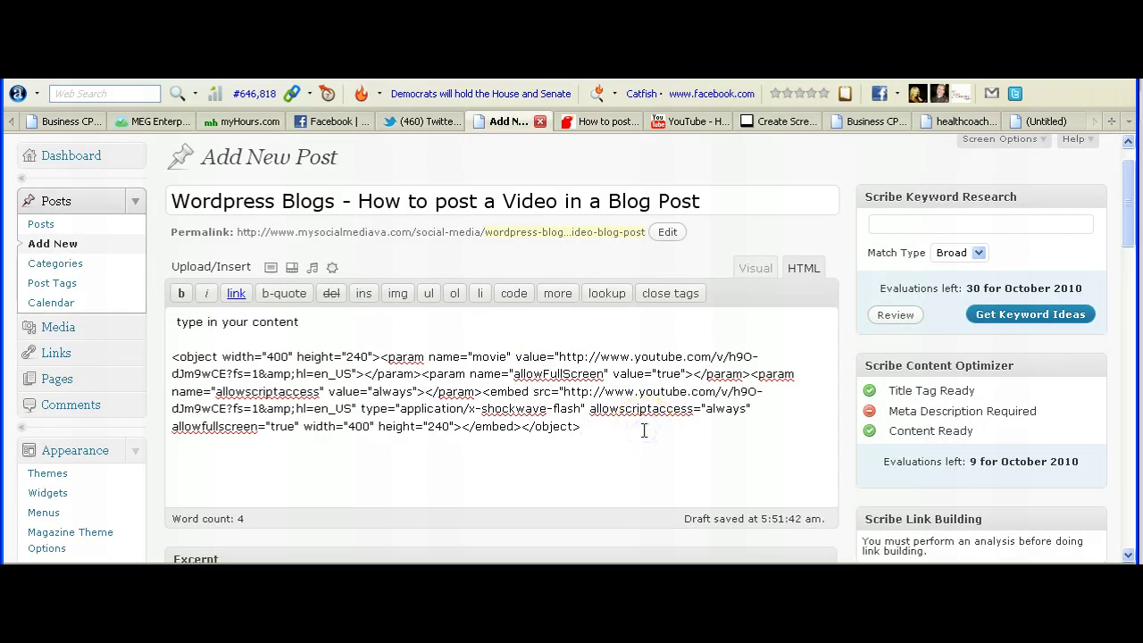